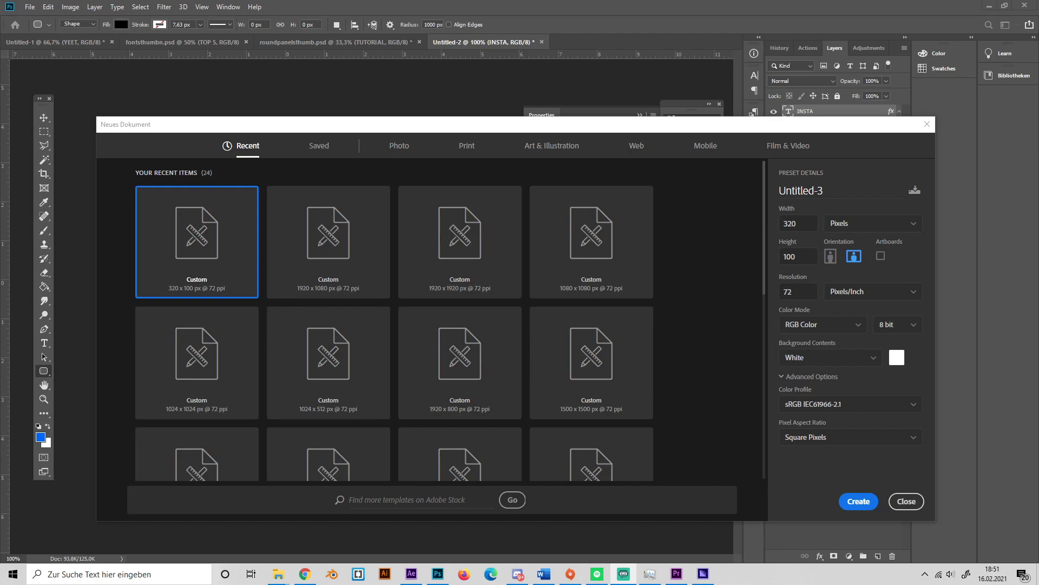
Step: Create a 320 x 100 px document at 72 ppi and draw a black rounded rectangle about 310 x 93 px over the canvas
left_click(858, 500)
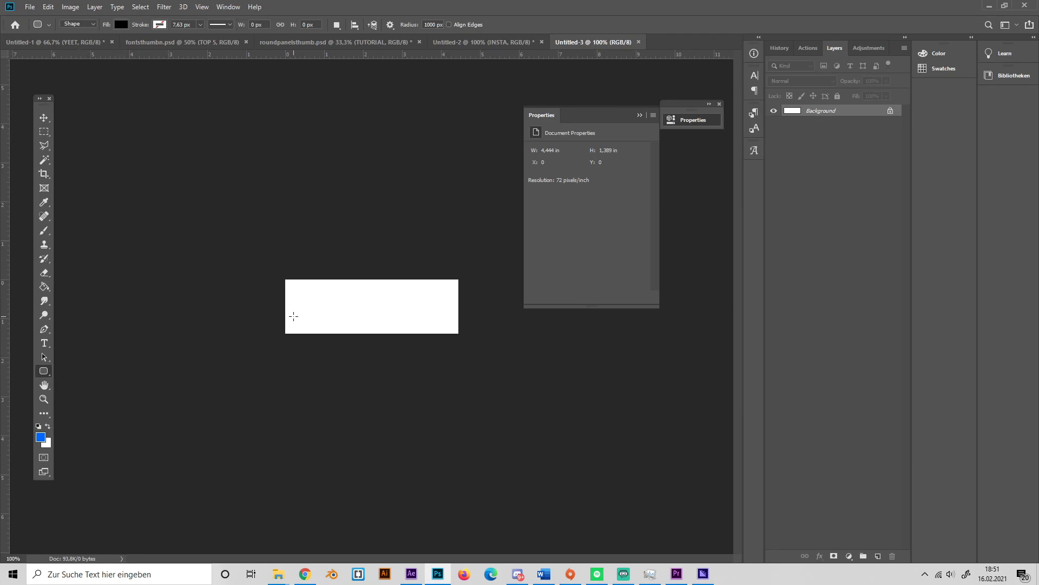
right_click(44, 371)
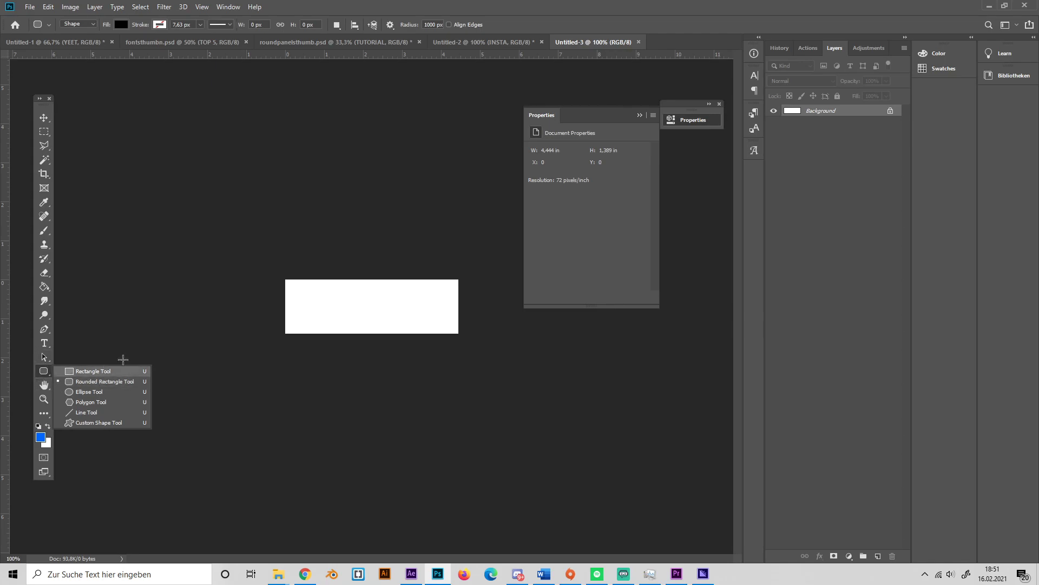
left_click_drag(291, 282, 458, 332)
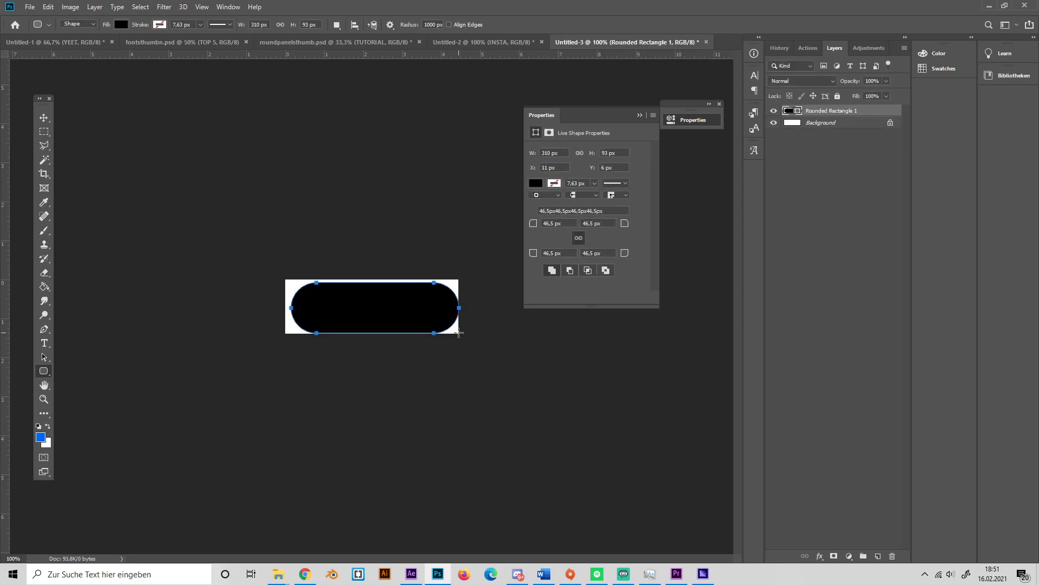
Step: Transform the black rounded rectangle to fill the whole canvas at 320 x 100 px
key("ctrl+t")
left_click_drag(291, 282, 285, 280)
left_click_drag(459, 332, 458, 334)
key("Return")
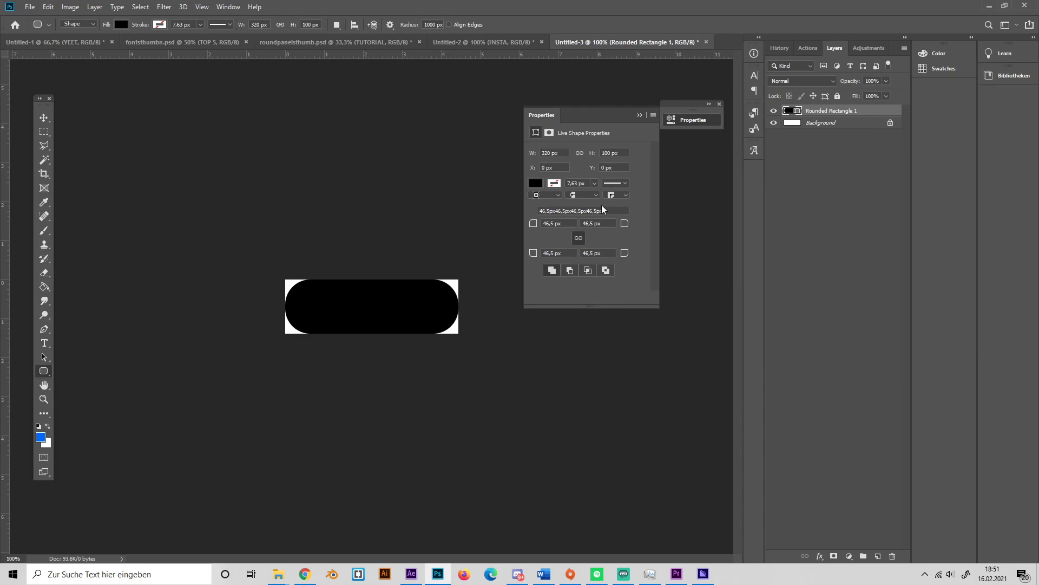
Step: Duplicate the rounded rectangle and give the copy no fill and a blue stroke
key("ctrl+j")
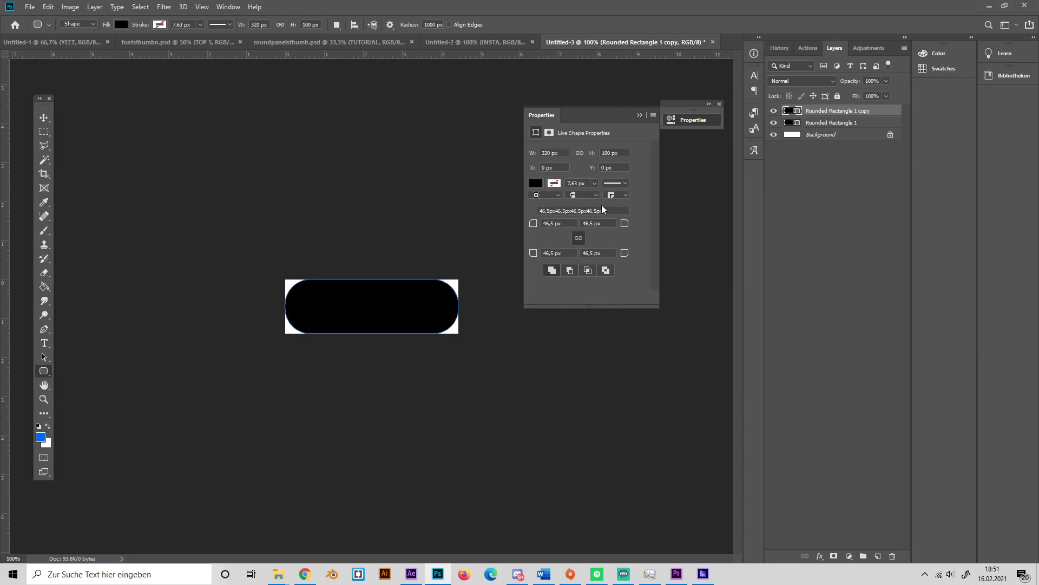
left_click(118, 25)
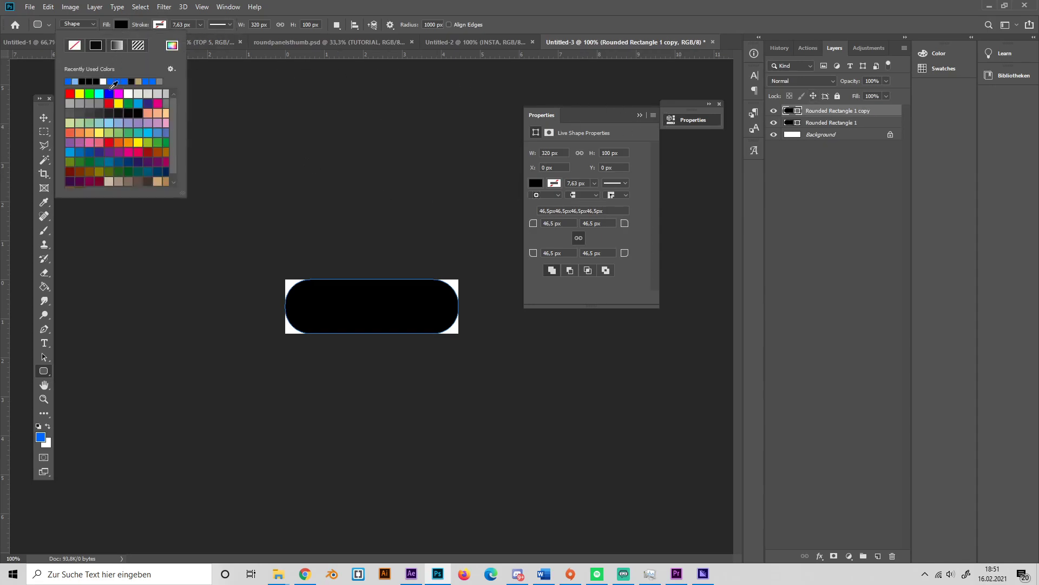
left_click(75, 46)
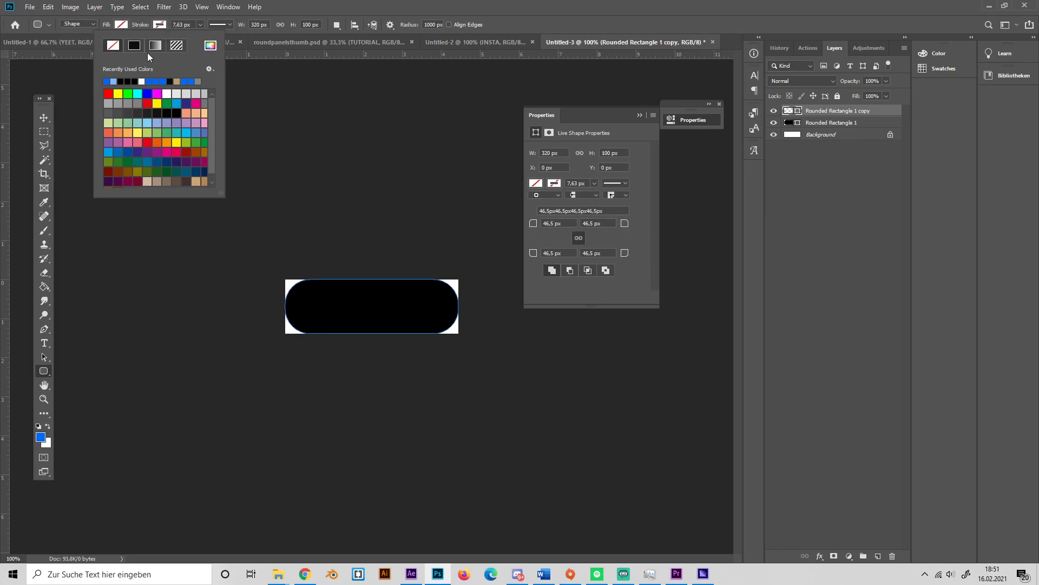
left_click(107, 81)
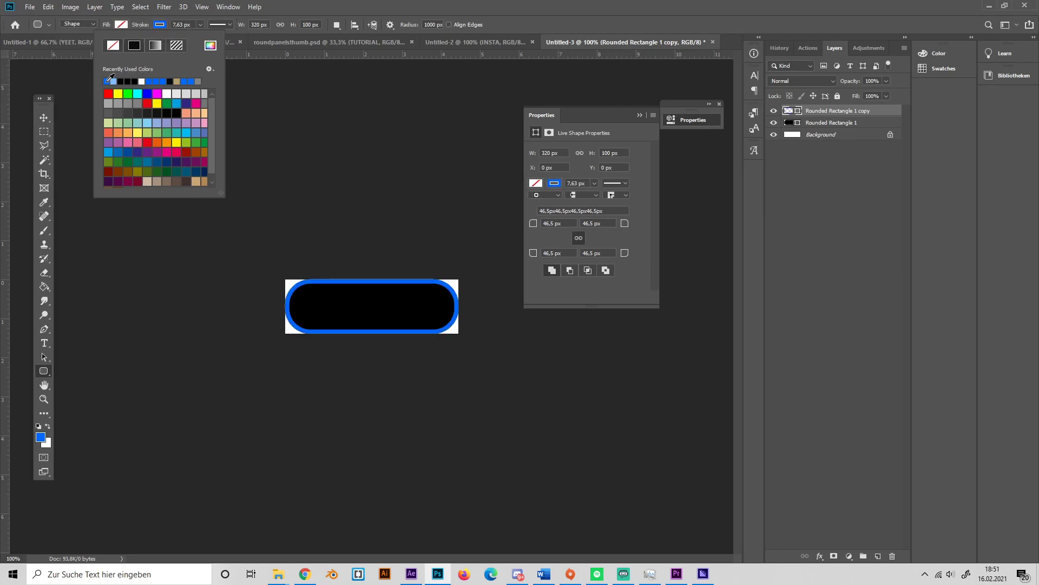
left_click(567, 193)
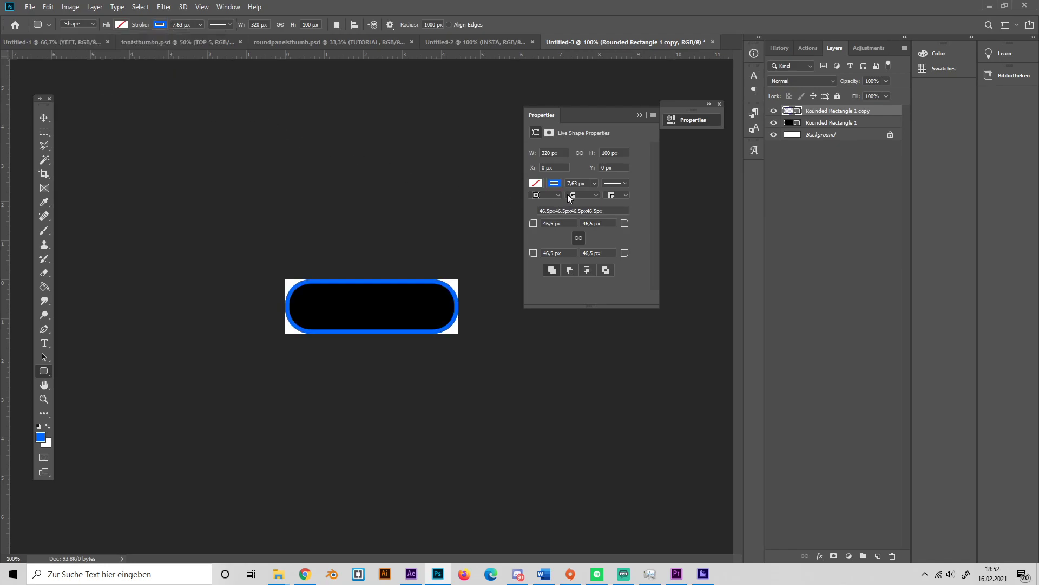
Step: Add the white text "ABOUT" in Good Times Regular at 72 pt over the black button shape
left_click(45, 342)
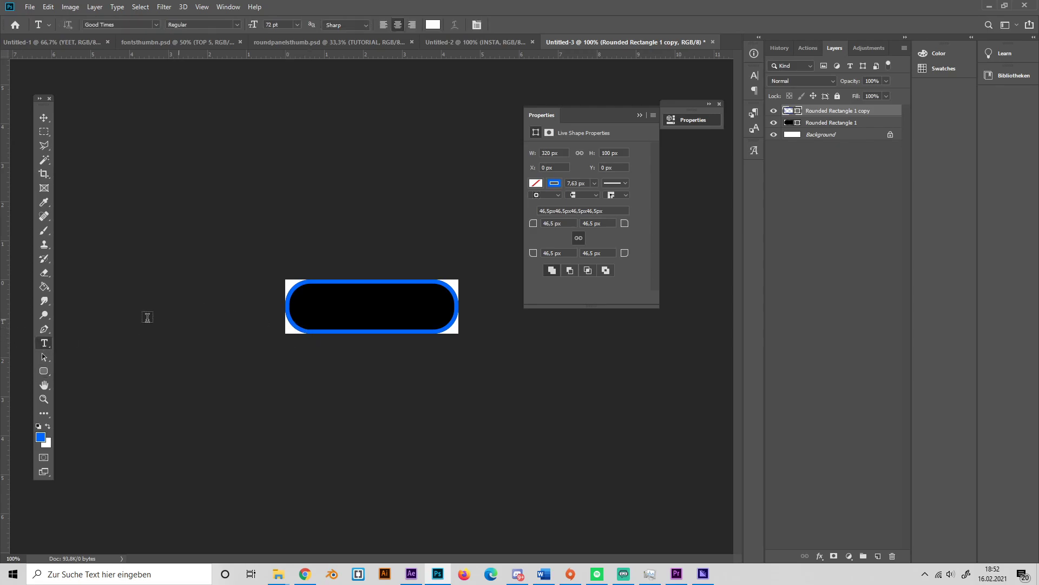
left_click(363, 310)
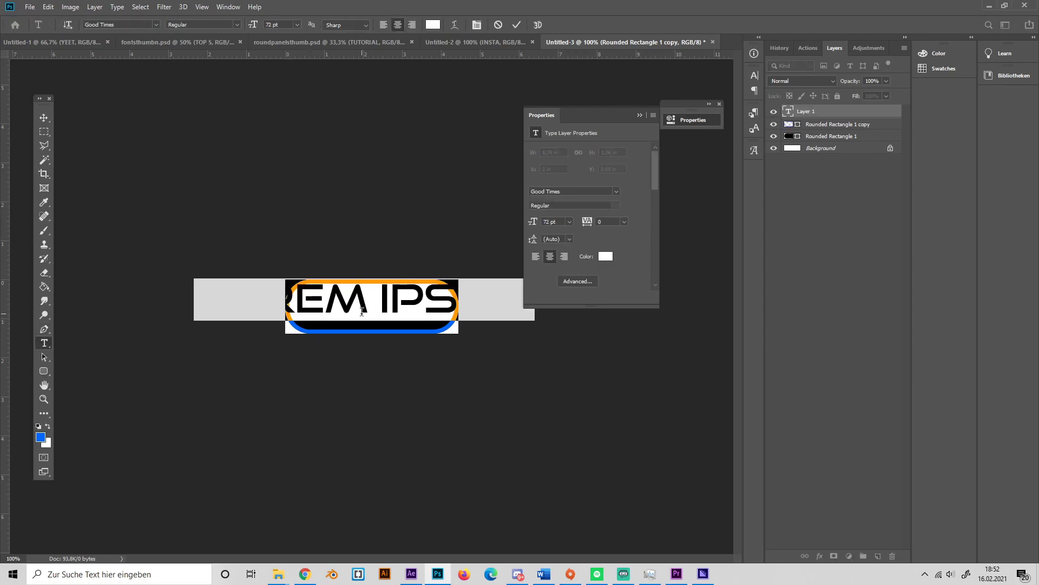
type("ABOUT")
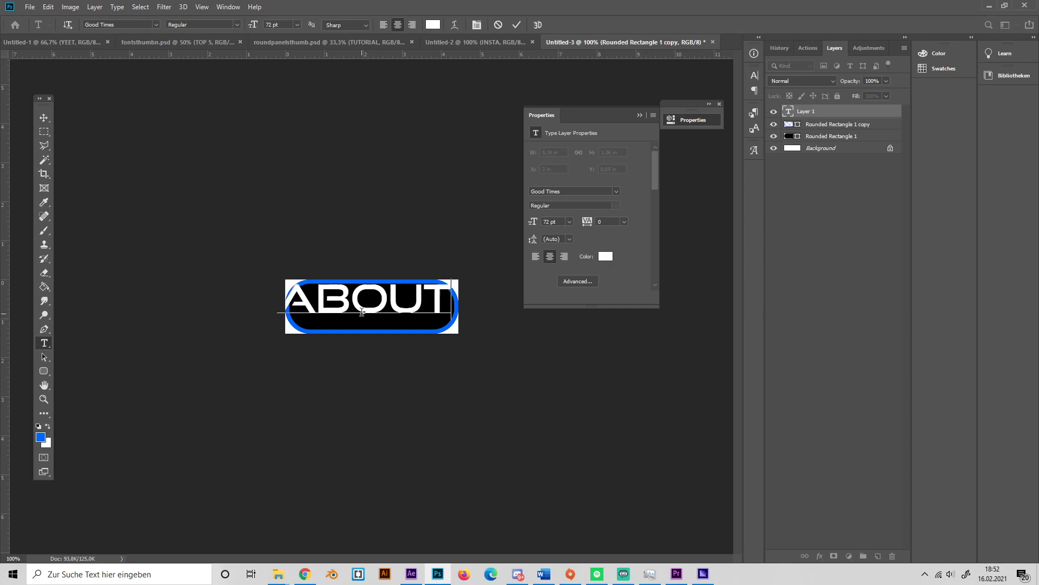
key("ctrl+Return")
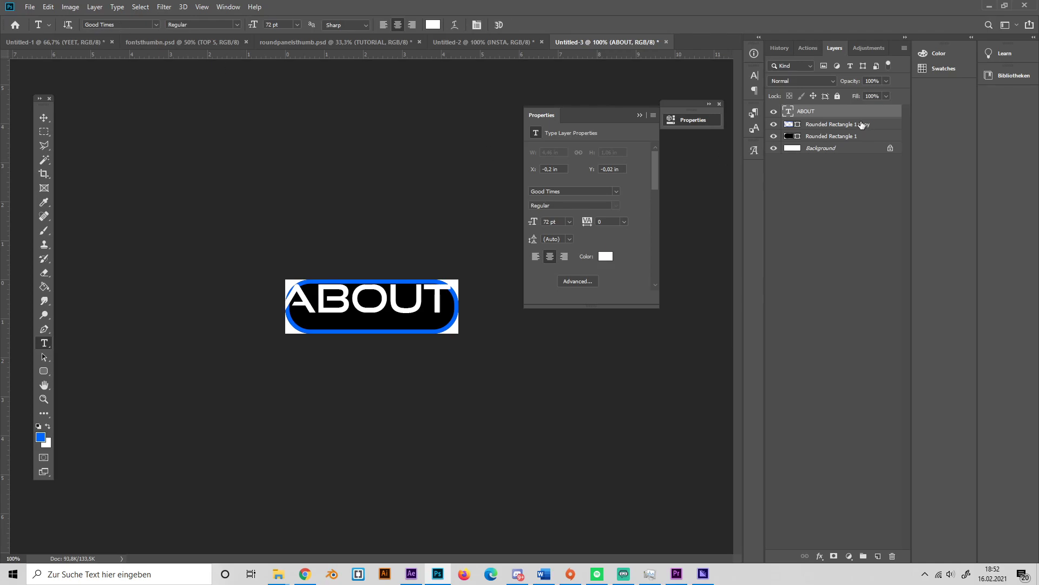
Step: Scale the ABOUT text to about 67% and centre it inside the button outline
key("ctrl+t")
left_click_drag(363, 320, 395, 305)
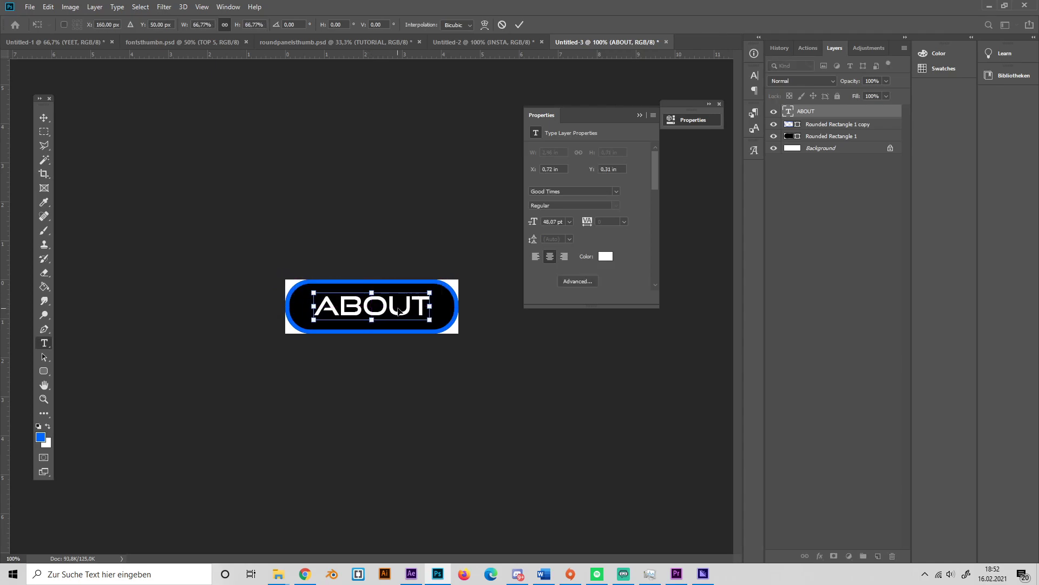
key("Return")
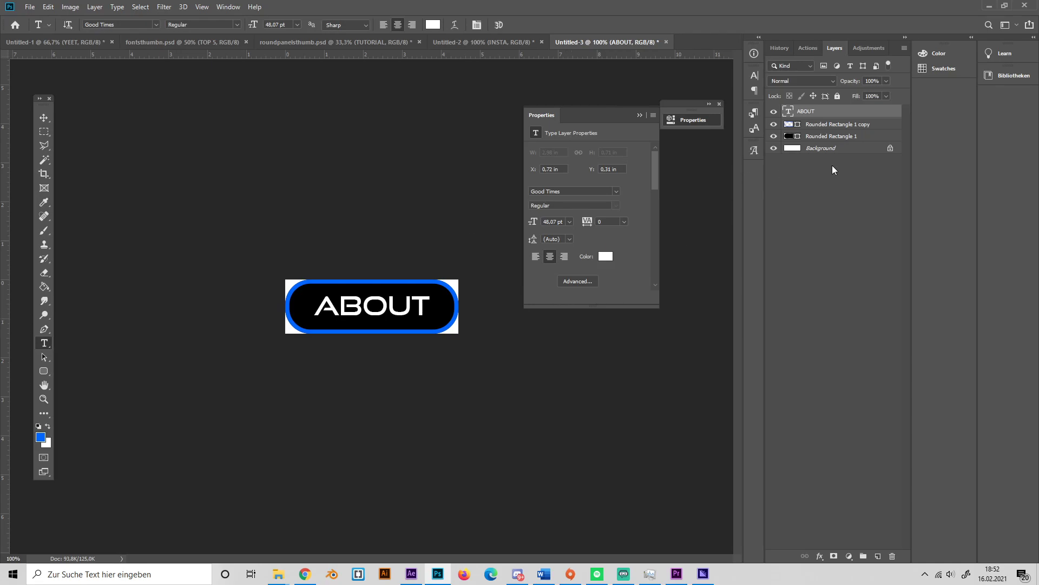
Step: Add a Gradient Overlay to the ABOUT text and set the gradient's starting color stop to white (ffffff)
left_click(818, 558)
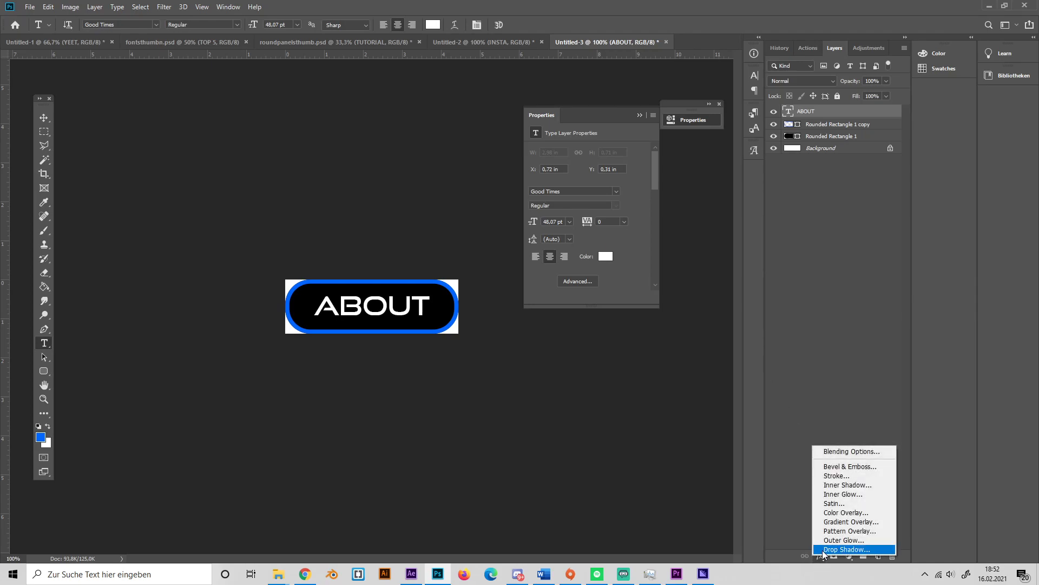
left_click(840, 524)
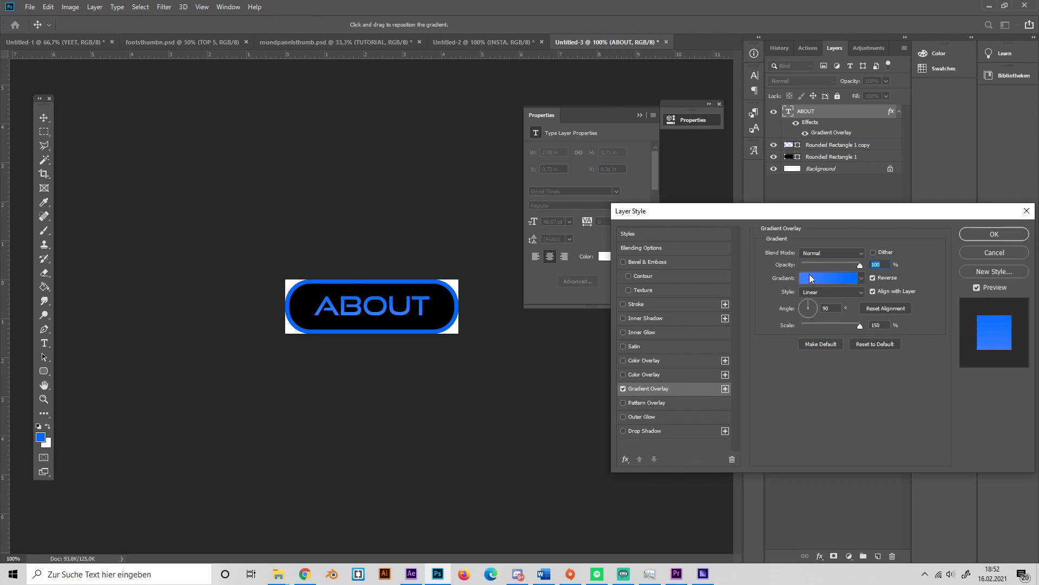
left_click(812, 277)
double_click(570, 332)
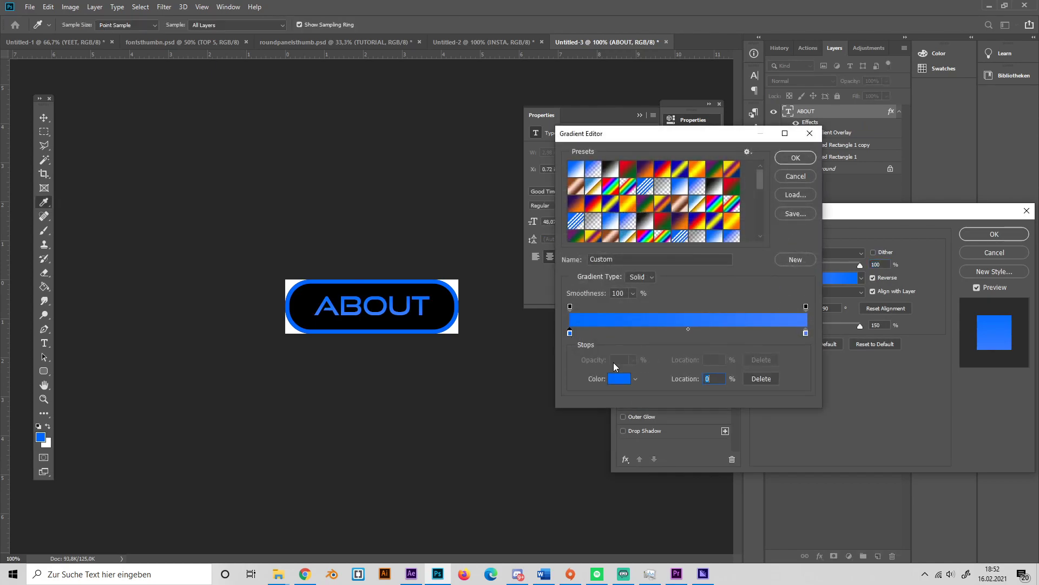
type("ffffff")
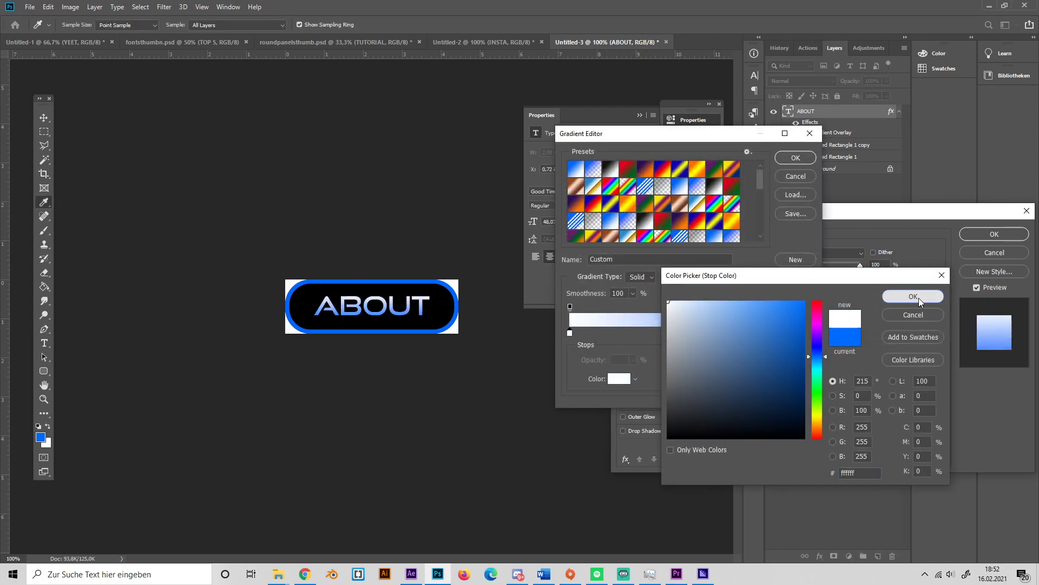
left_click(919, 298)
Step: Set the end color stop of the text gradient to grey (7f8082) and accept the gradient
left_click(806, 333)
left_click(620, 380)
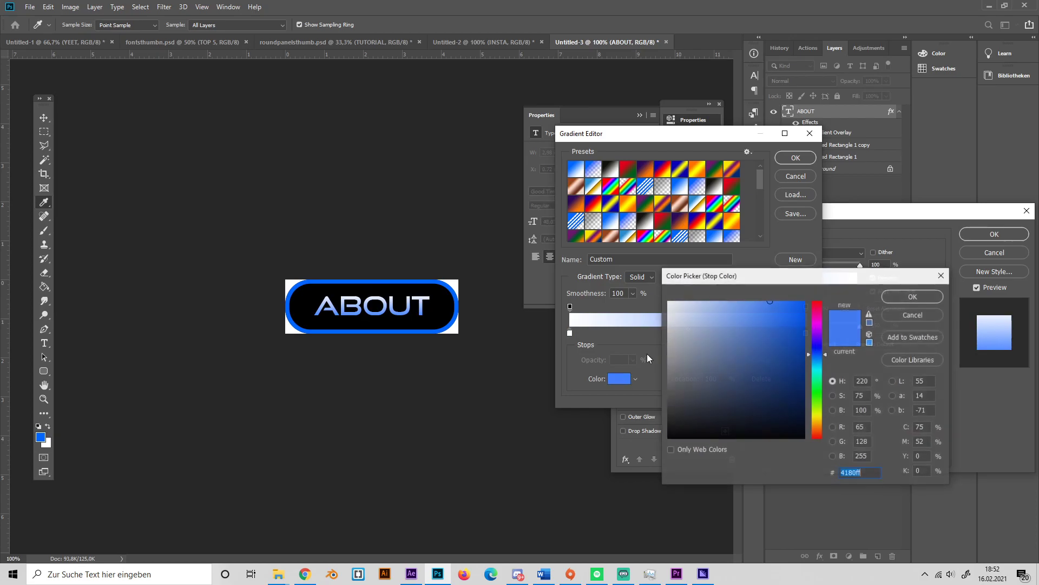
type("7f8082")
left_click(909, 296)
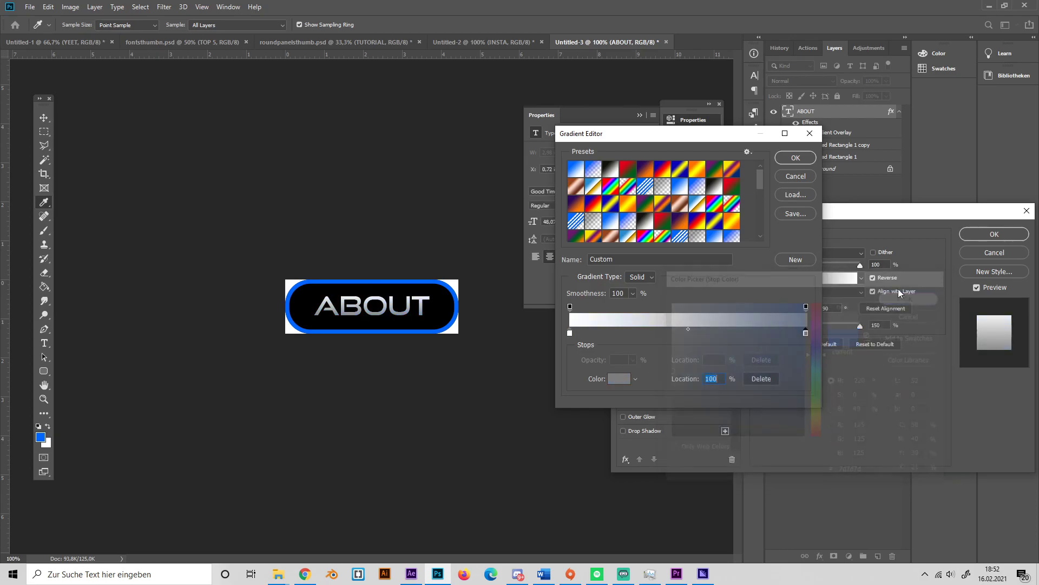
left_click(794, 162)
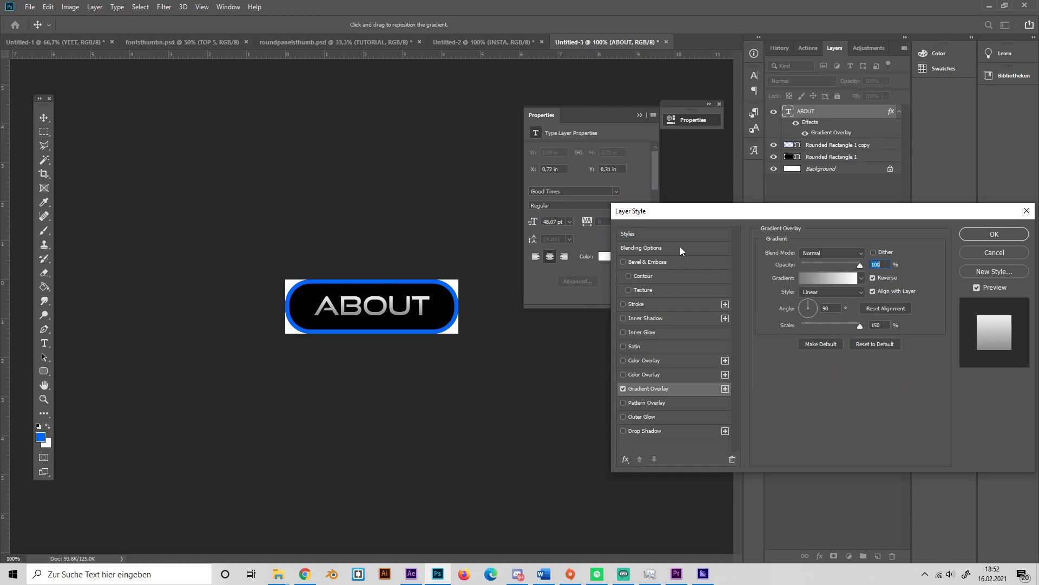
Step: Add an Inner Glow with a size of 3 px to the ABOUT text and apply the layer style
left_click(623, 332)
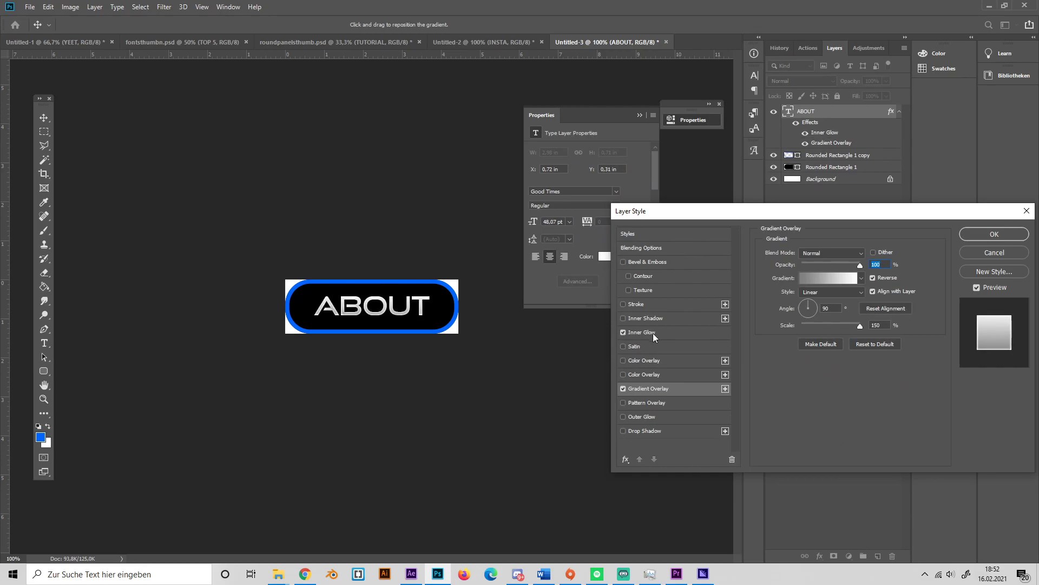
left_click(652, 333)
left_click_drag(804, 361, 804, 359)
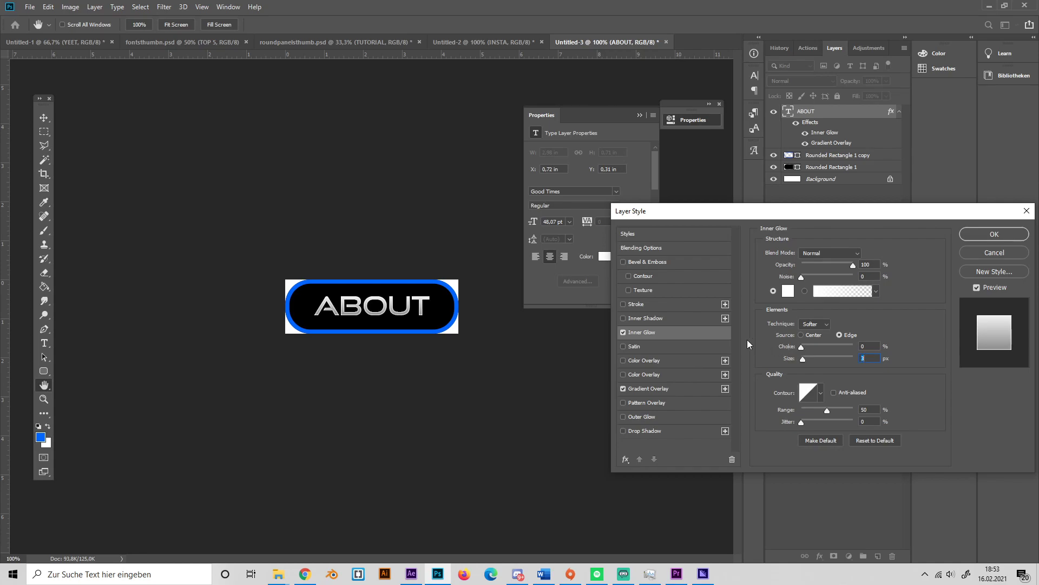
left_click(985, 236)
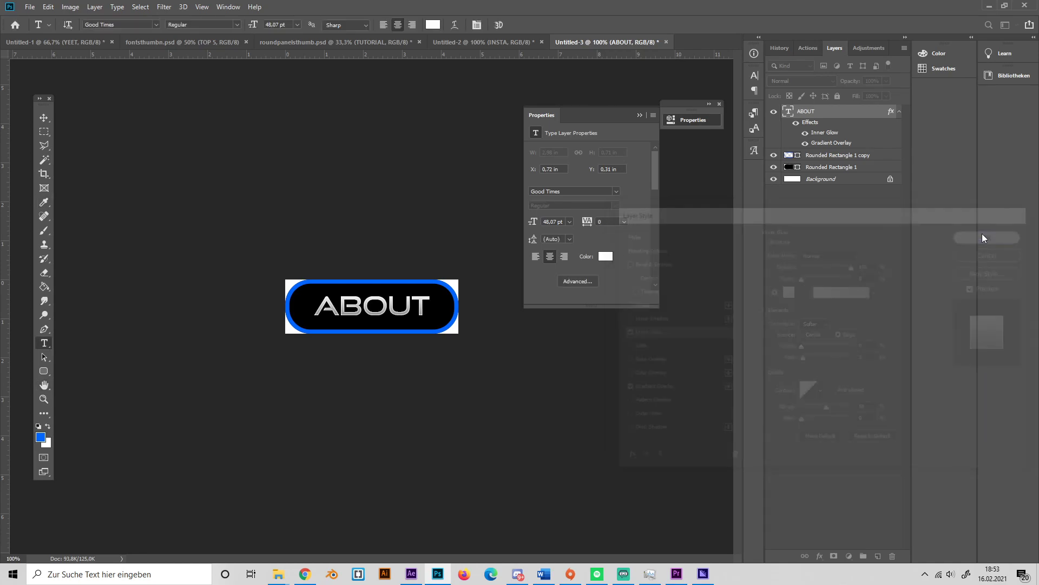
Step: Add a Gradient Overlay to the outlined rectangle copy and set the gradient's starting color stop to a saturated blue
left_click(829, 156)
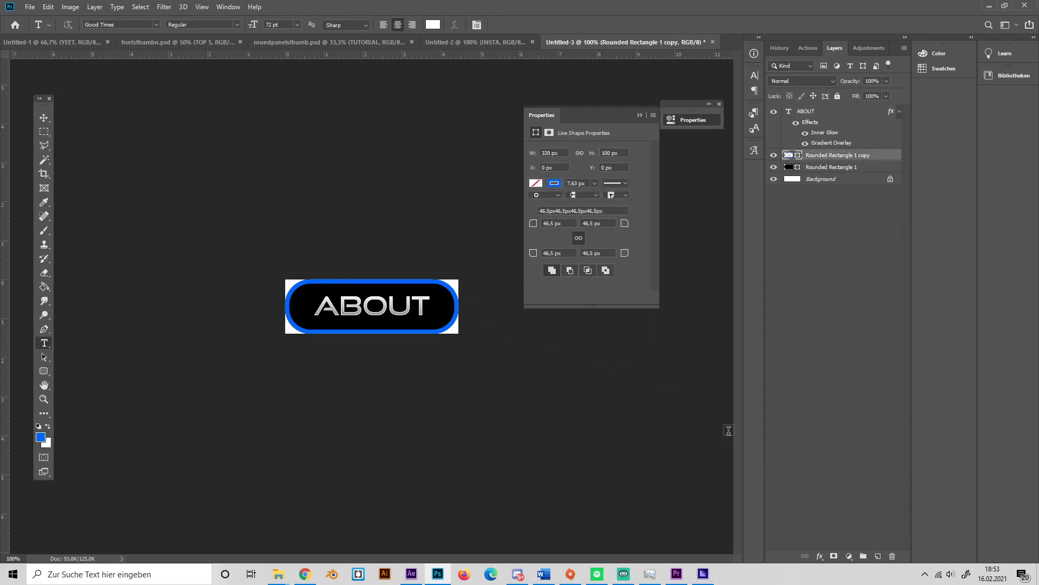
left_click(820, 556)
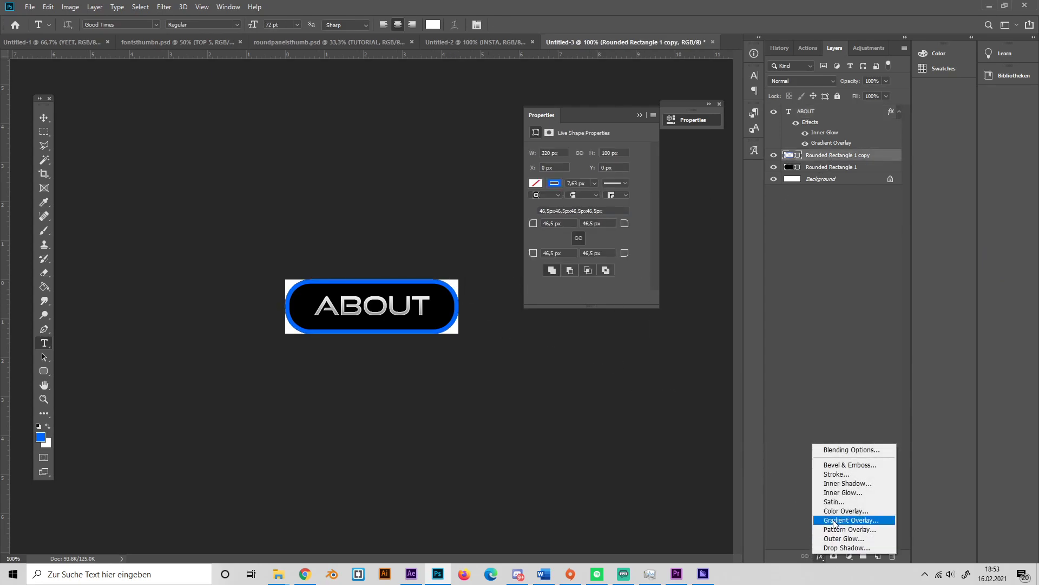
left_click(837, 520)
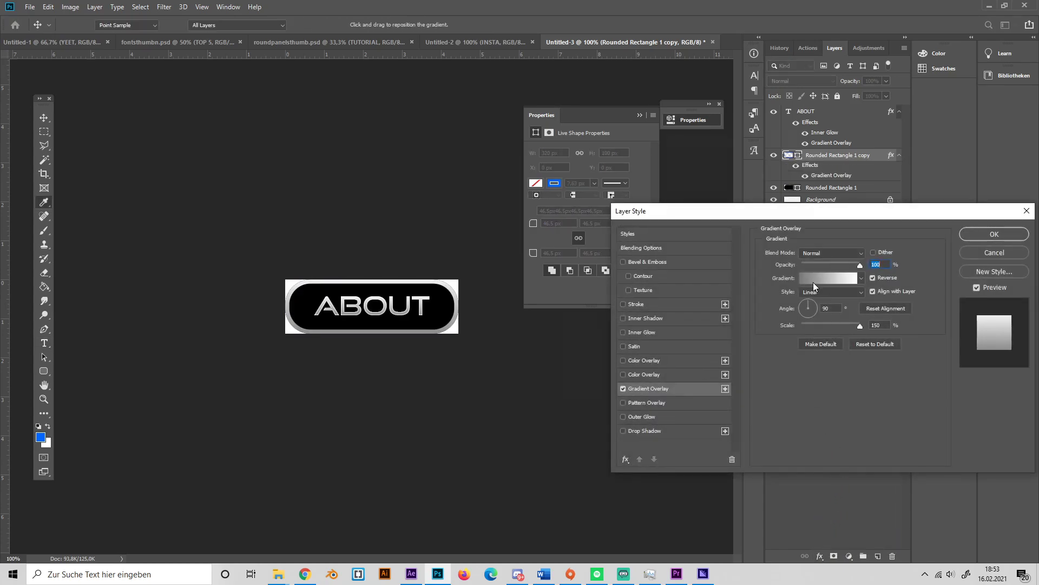
left_click(820, 280)
double_click(569, 332)
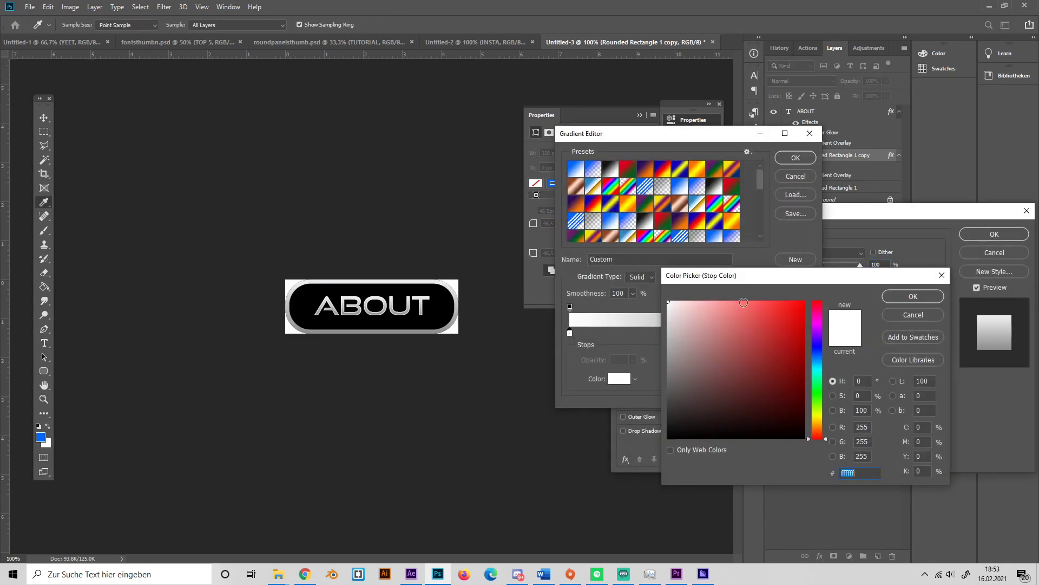
left_click(817, 355)
left_click(804, 302)
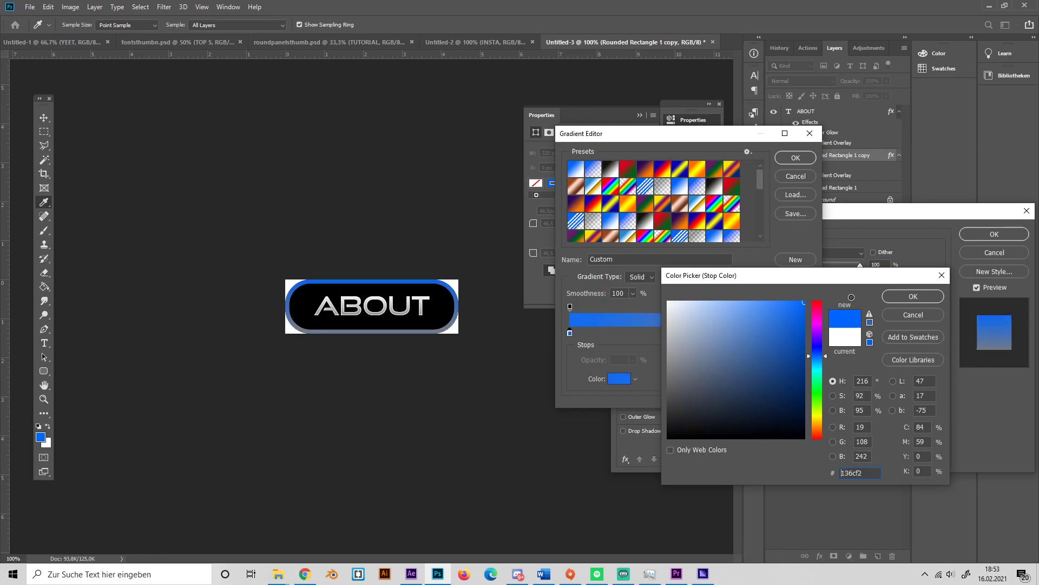
left_click(897, 296)
Step: Set the end color stop of the outline's gradient to a lighter blue and apply the layer style
left_click(807, 333)
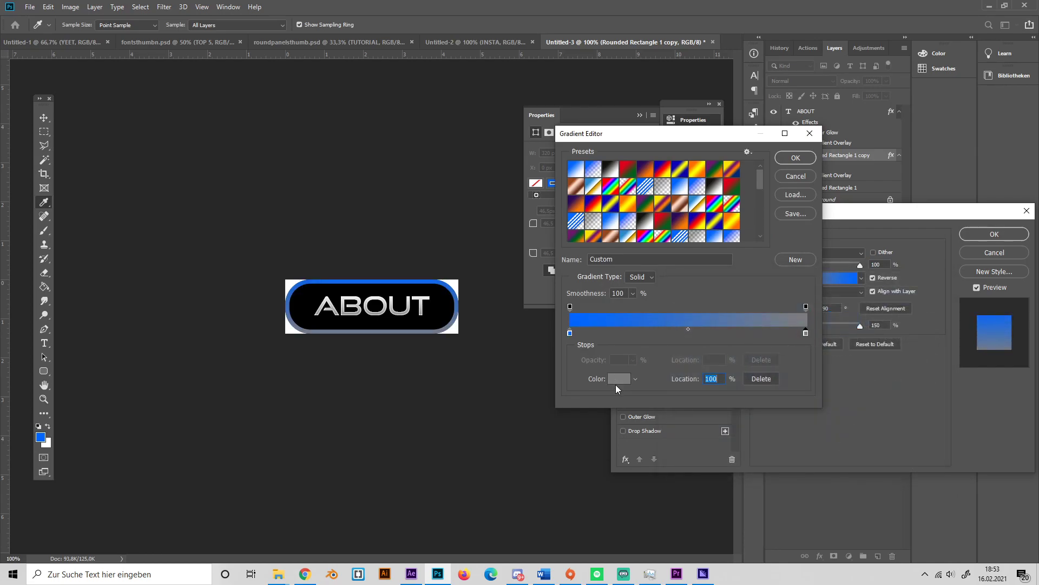
left_click(618, 379)
left_click(818, 356)
left_click(769, 302)
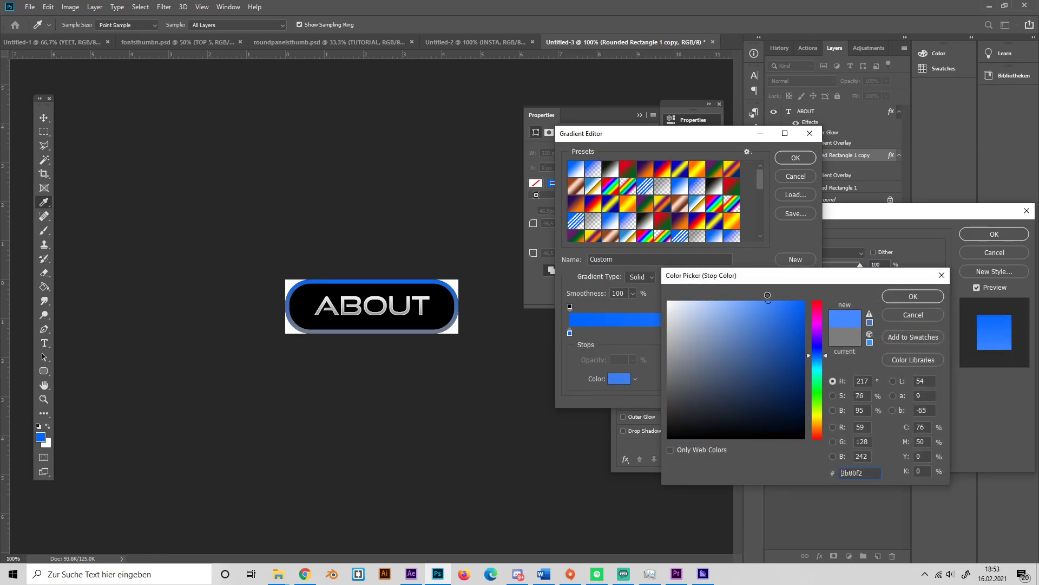
left_click(912, 296)
left_click(795, 157)
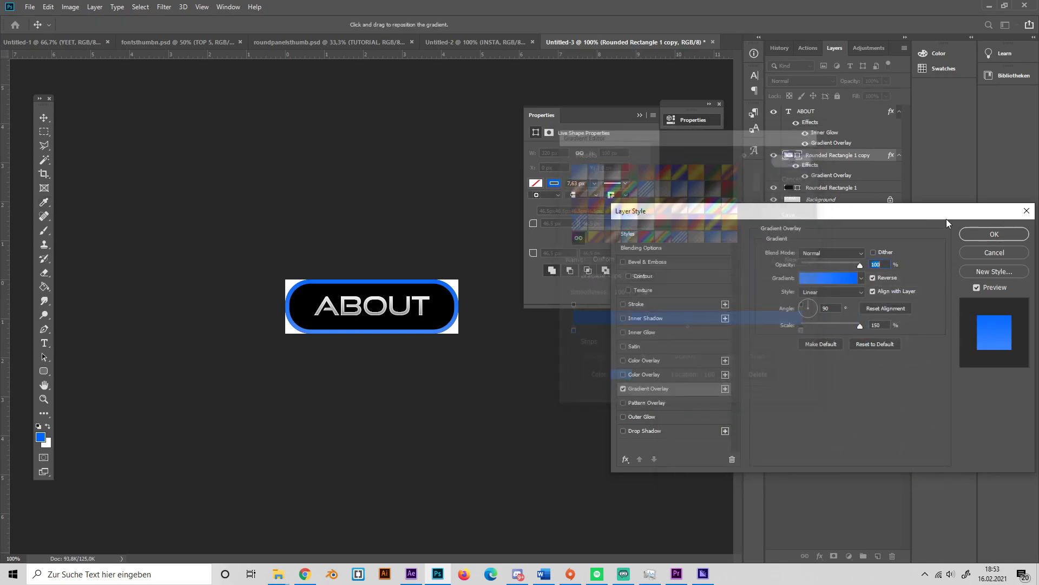
left_click(991, 233)
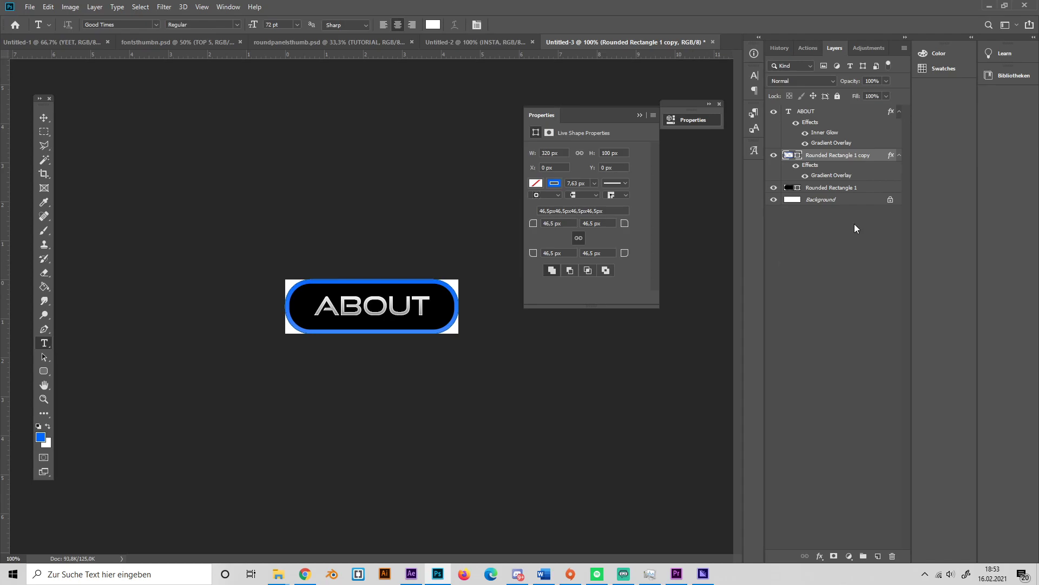
Step: Delete the white Background layer so the button's corners are transparent
left_click(889, 203)
key("Delete")
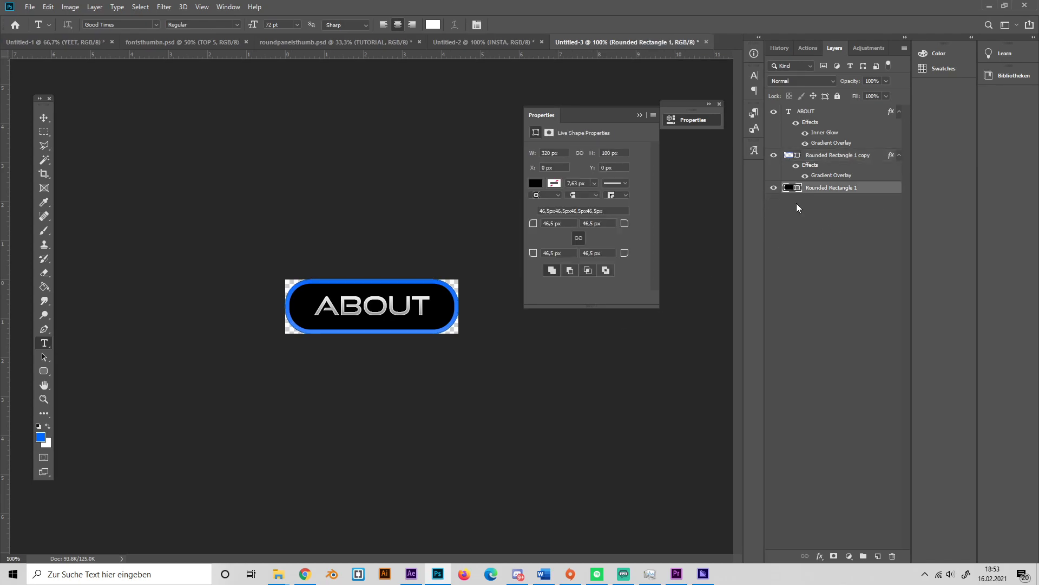
Step: Add a Color Overlay in near-black 090909 at 100% opacity to the black base rectangle and apply the layer style
left_click(869, 248)
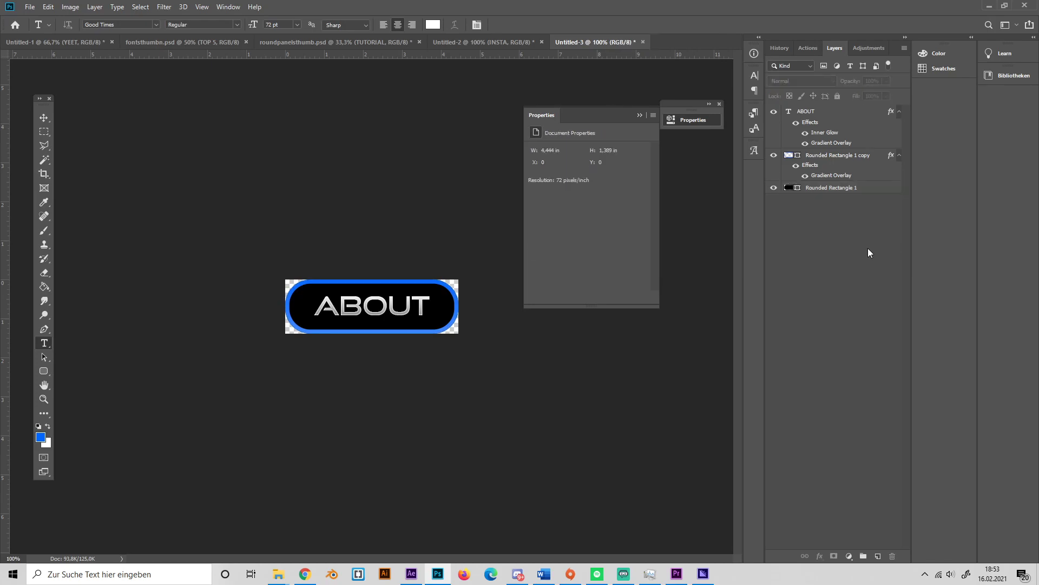
left_click(839, 189)
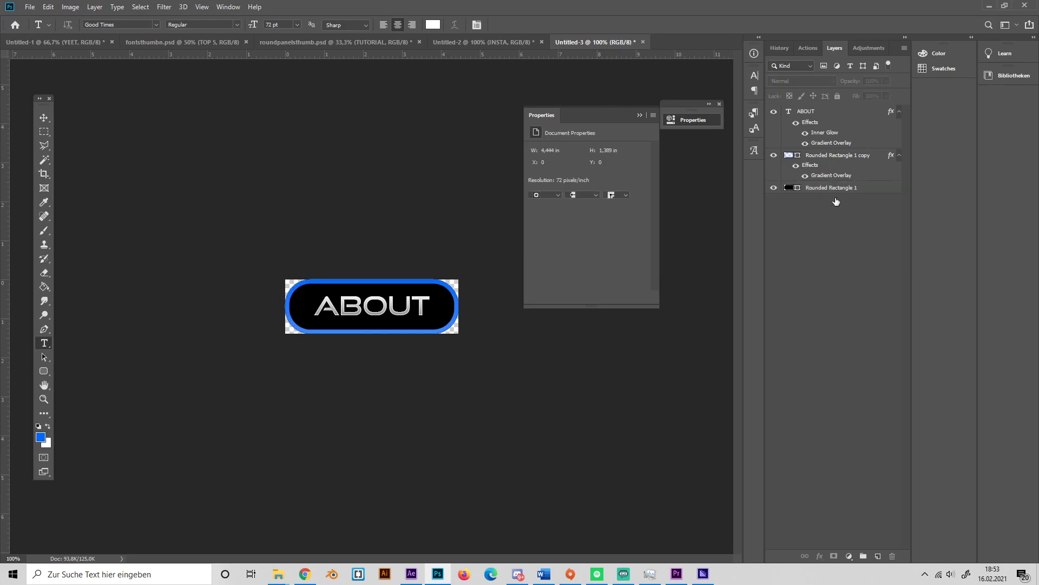
left_click(821, 556)
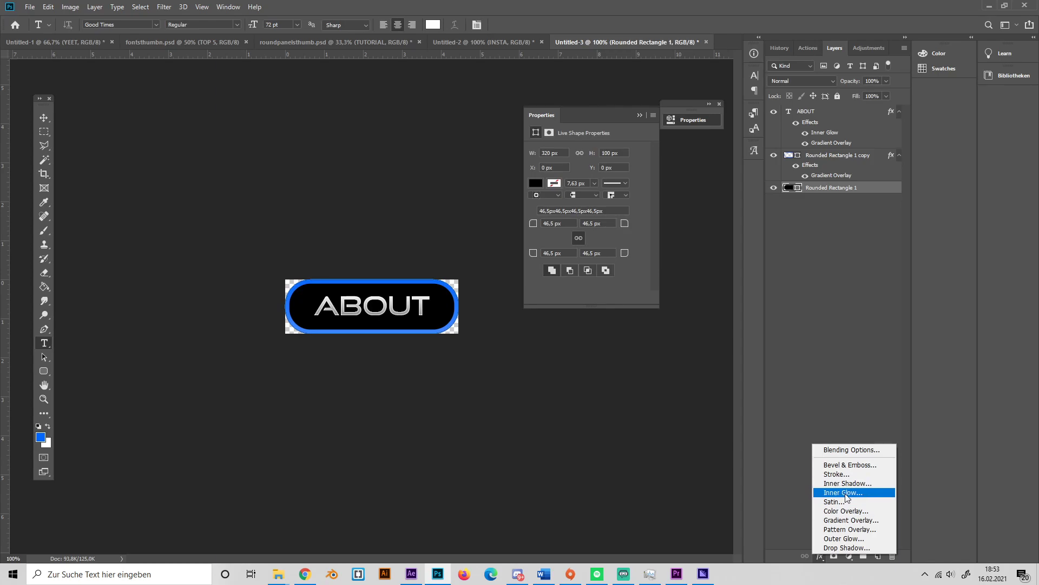
left_click(845, 512)
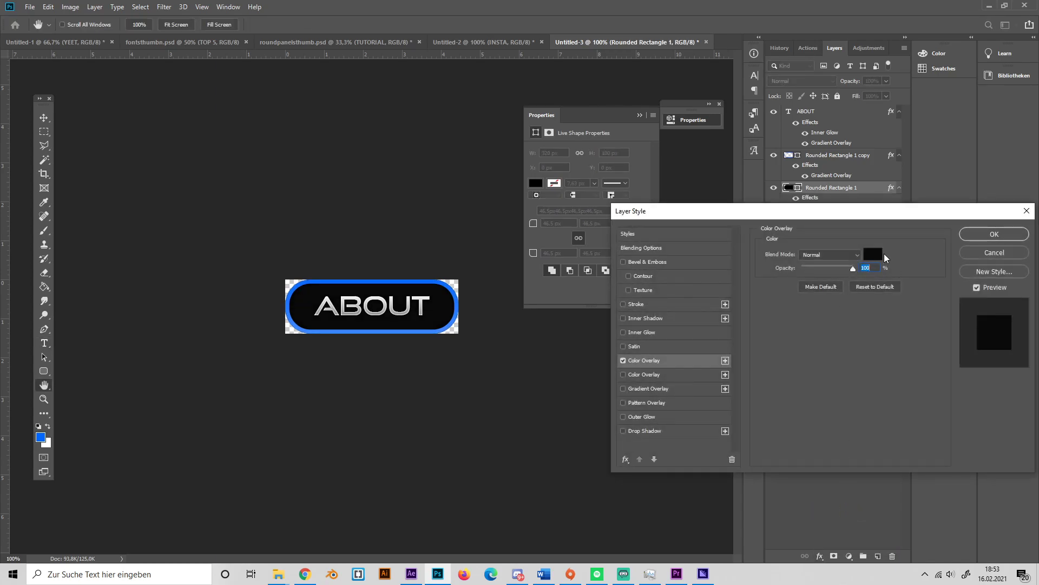
left_click(879, 254)
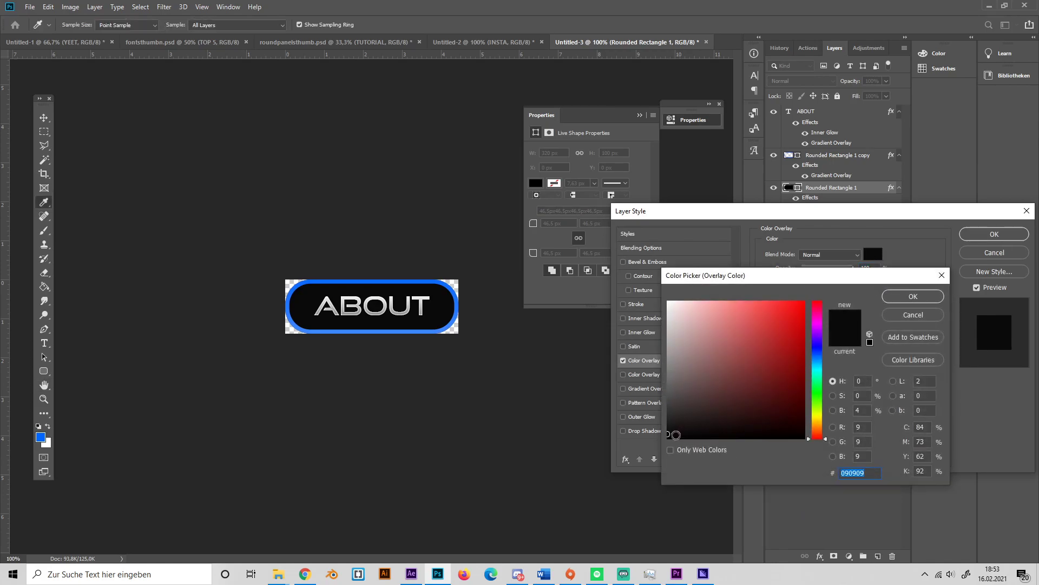
left_click(911, 297)
left_click(969, 236)
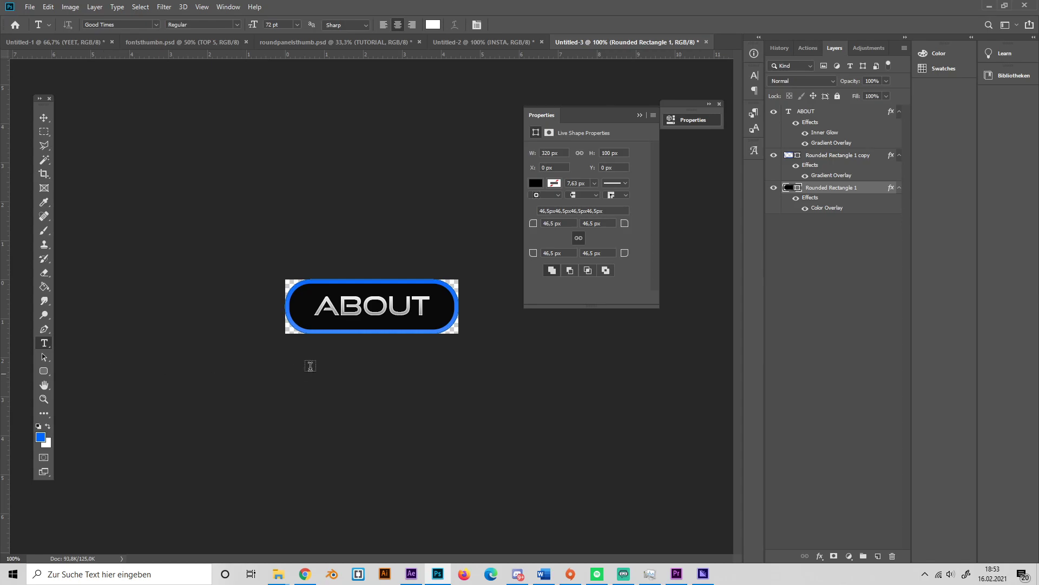
Step: Replace the ABOUT text on the panel with INSTA and commit the text edit
double_click(320, 310)
type("INSTA")
left_click(822, 125)
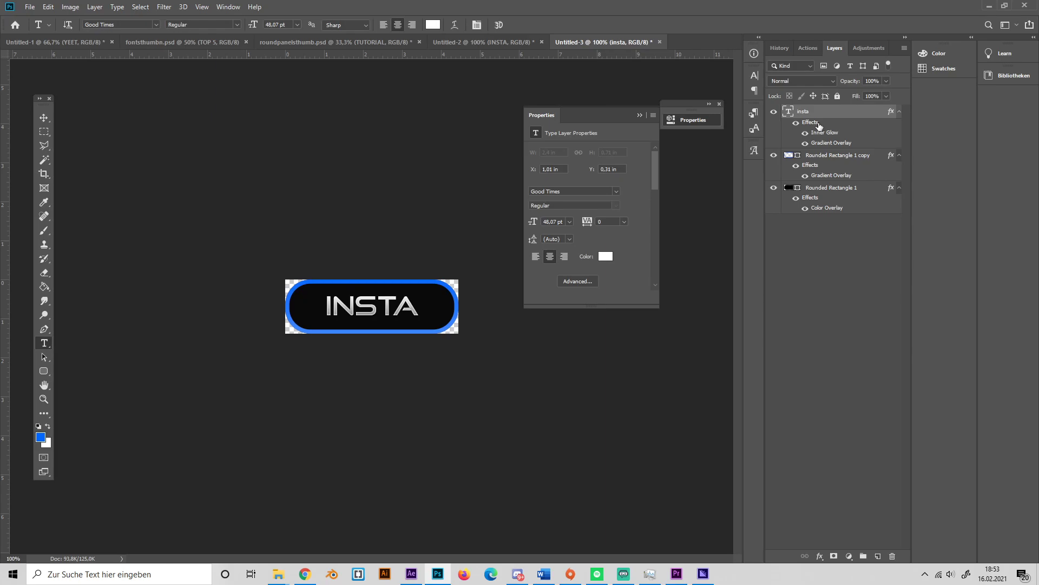